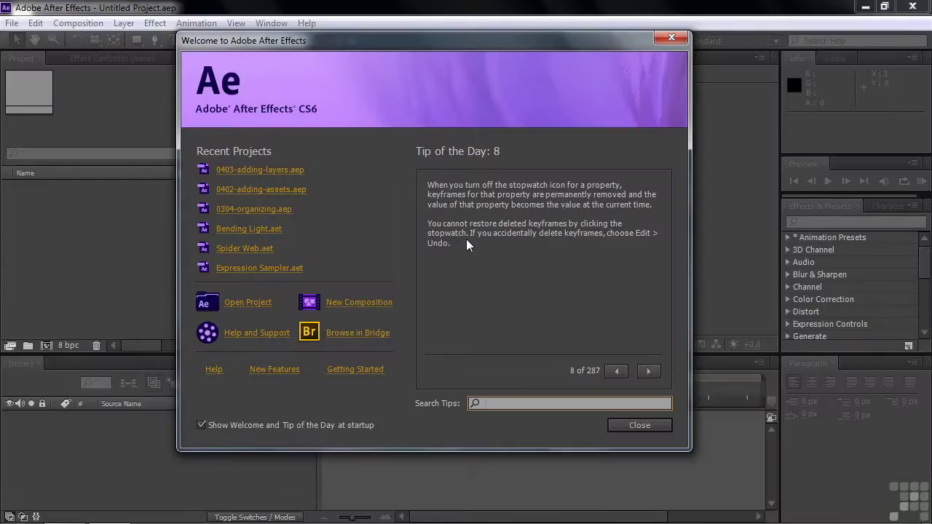
Create a 10-second composition named Comp 1 at 1920 × 1080 with the HDTV 1080 29.97 preset
click(366, 303)
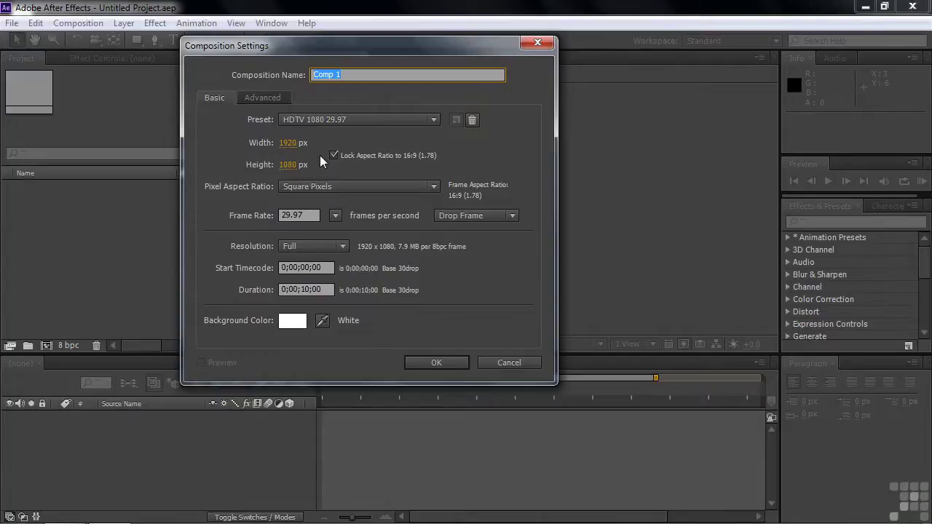
click(449, 362)
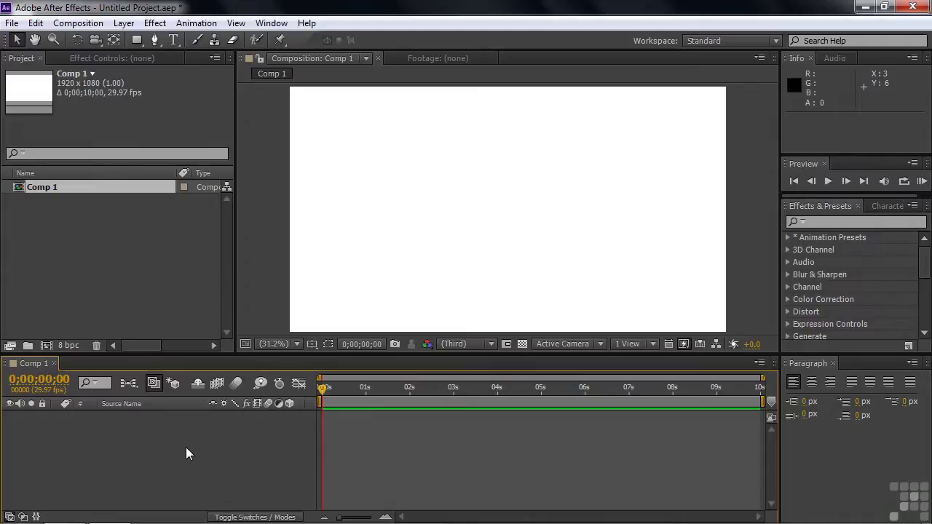
click(124, 22)
mouse_move(134, 43)
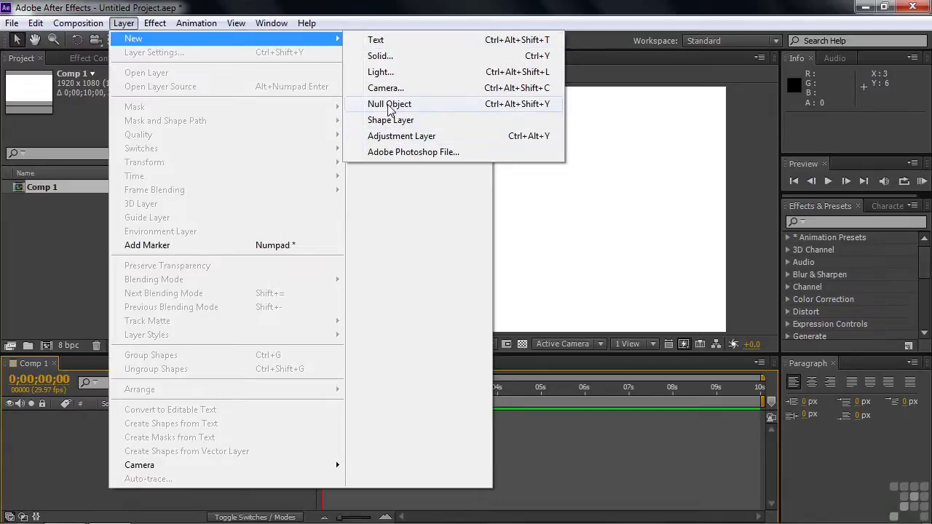
key(Escape)
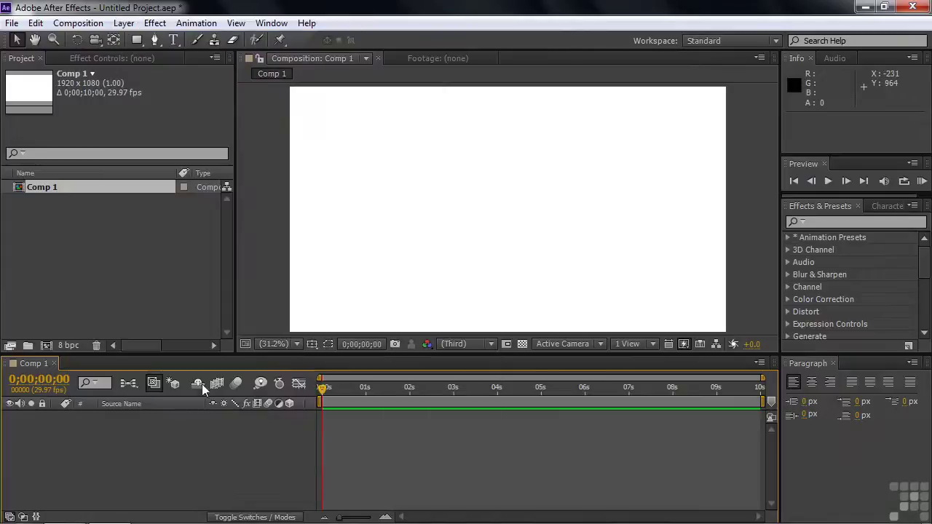
Add a comp-sized solid layer coloured deep red (9D3117) to the composition
right_click(158, 438)
mouse_move(209, 284)
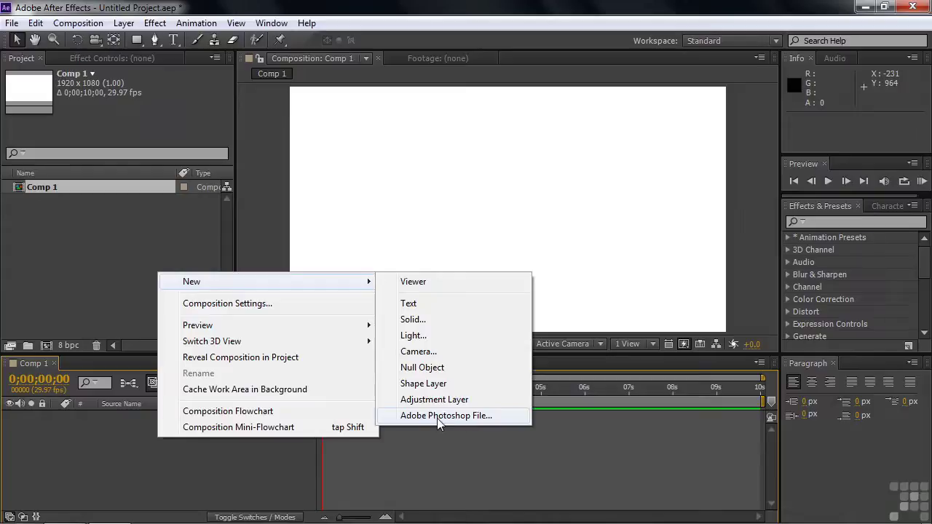
click(421, 320)
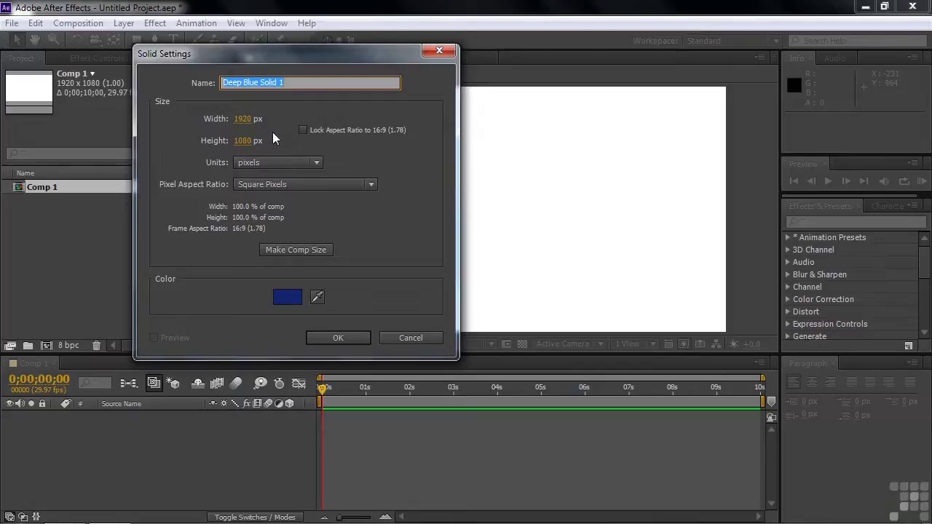
click(286, 300)
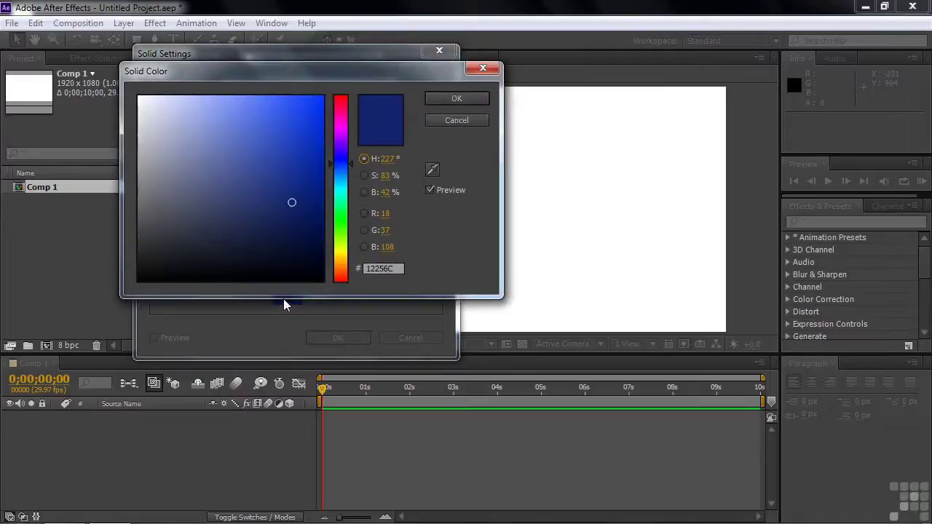
click(347, 276)
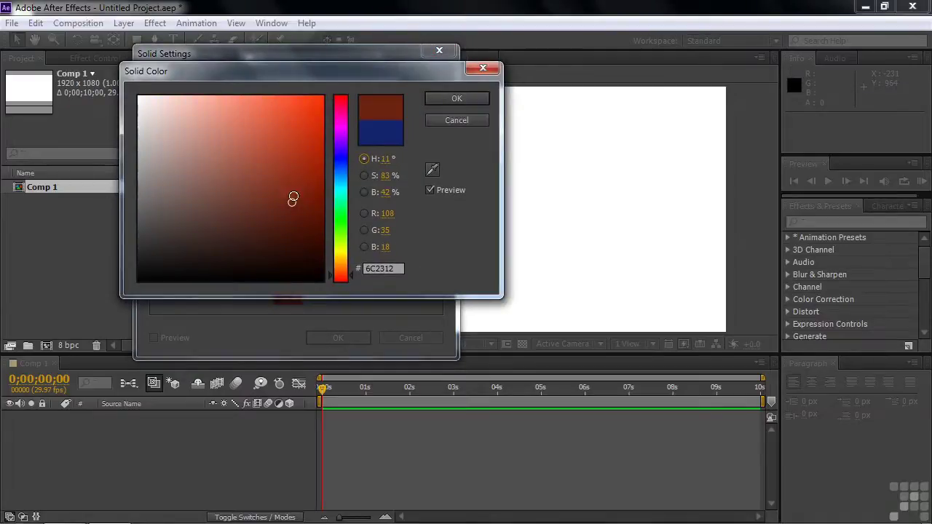
drag(293, 203, 296, 166)
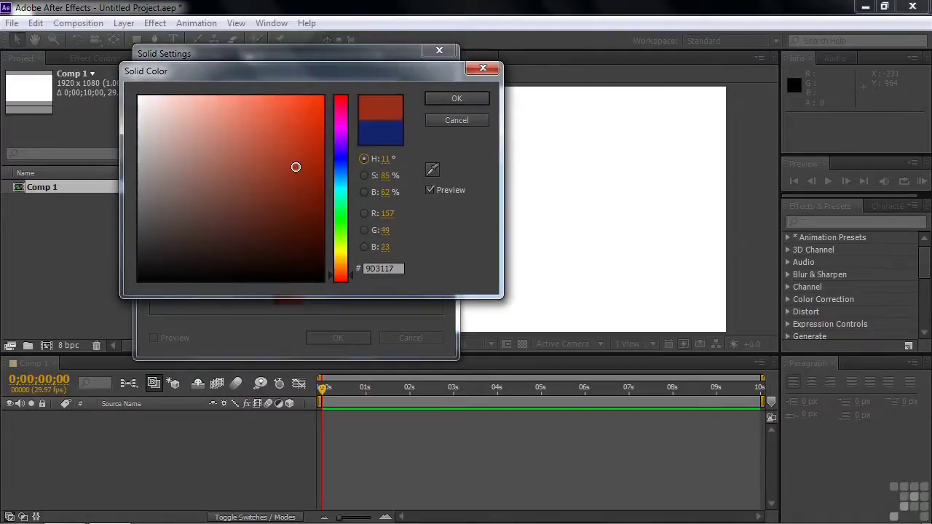
click(466, 100)
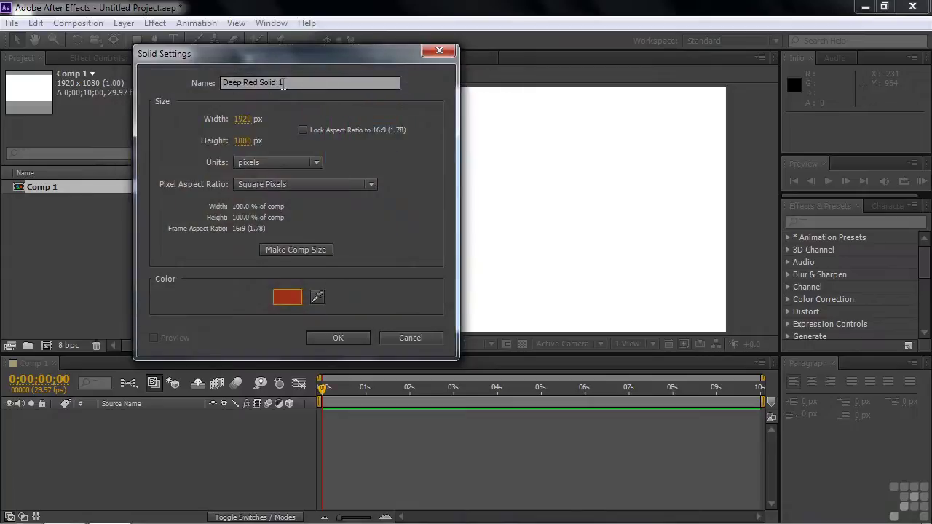
click(338, 337)
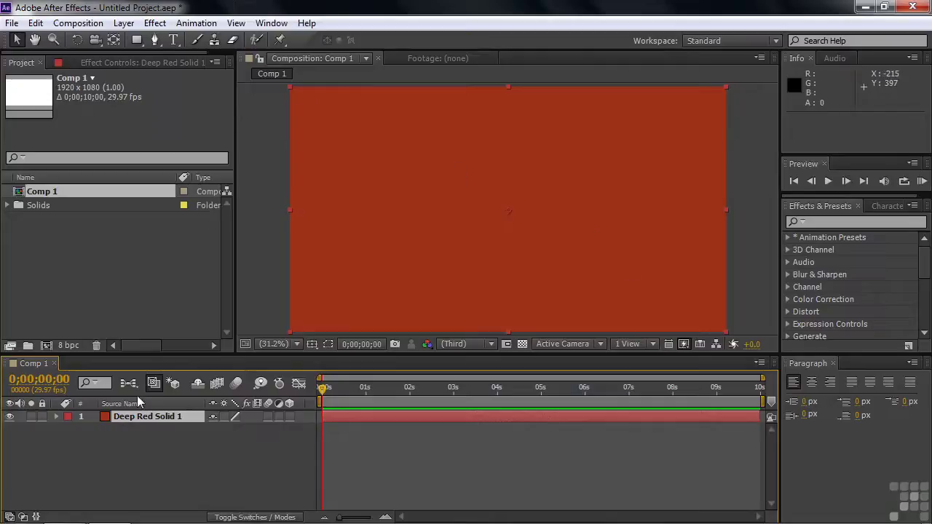
Recolour the solid layer to deep blue (17319D) and check the project's Solids folder
click(121, 26)
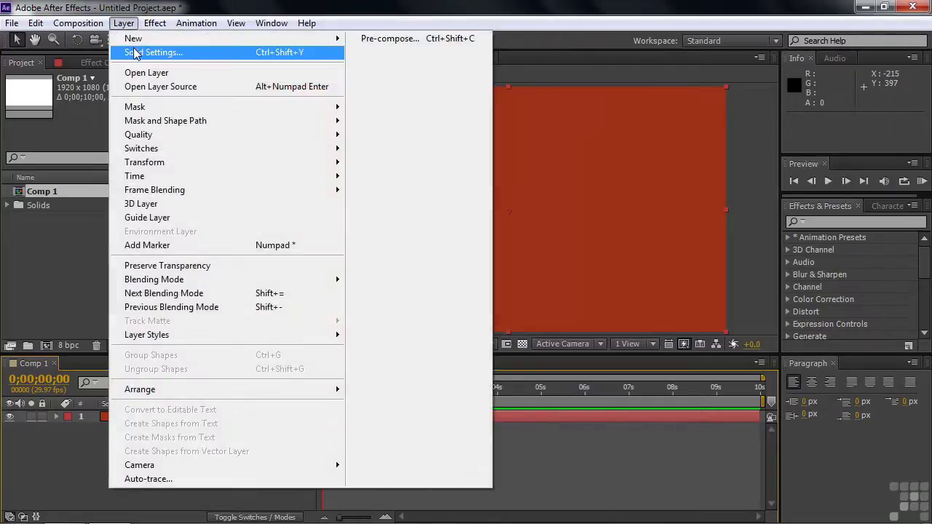
click(134, 50)
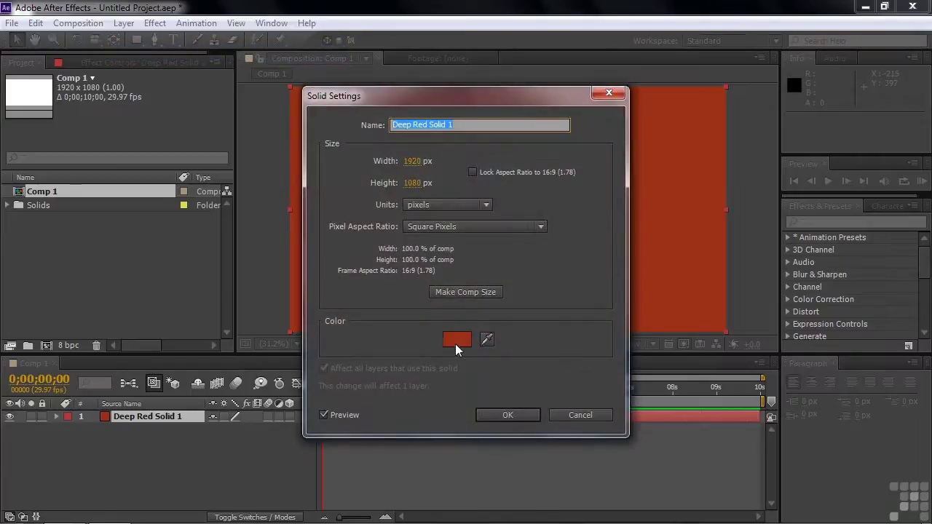
click(455, 339)
click(340, 163)
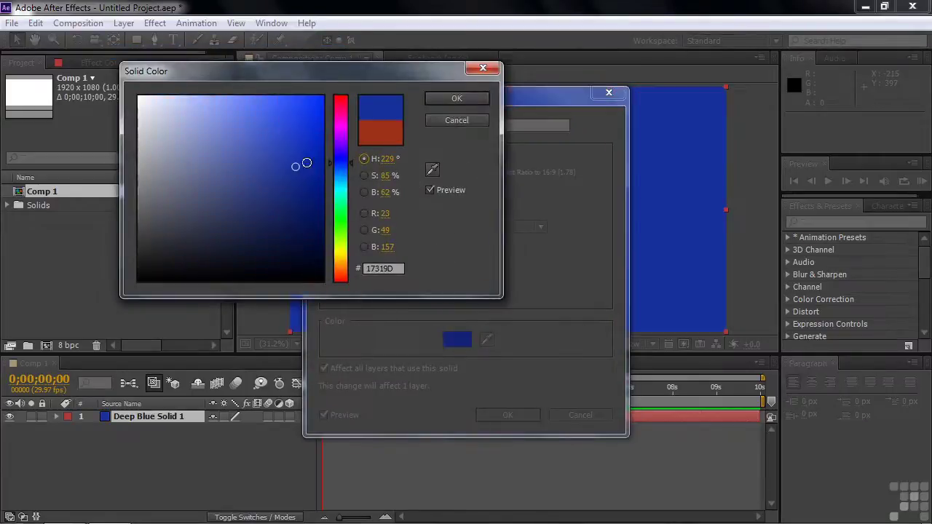
click(455, 98)
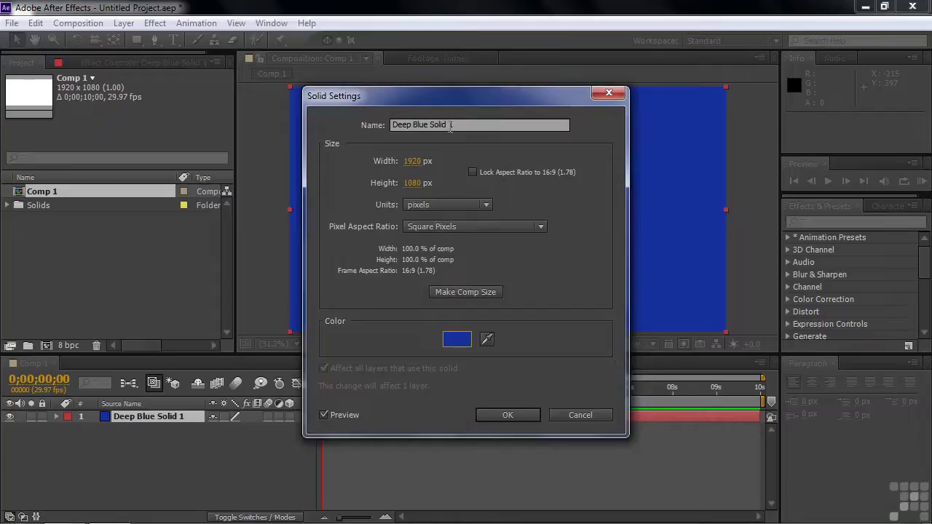
click(517, 416)
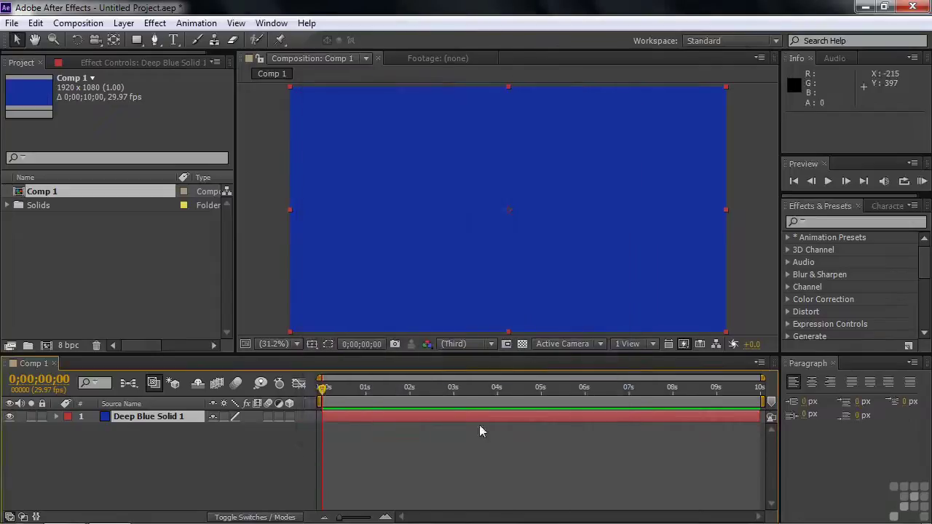
click(7, 207)
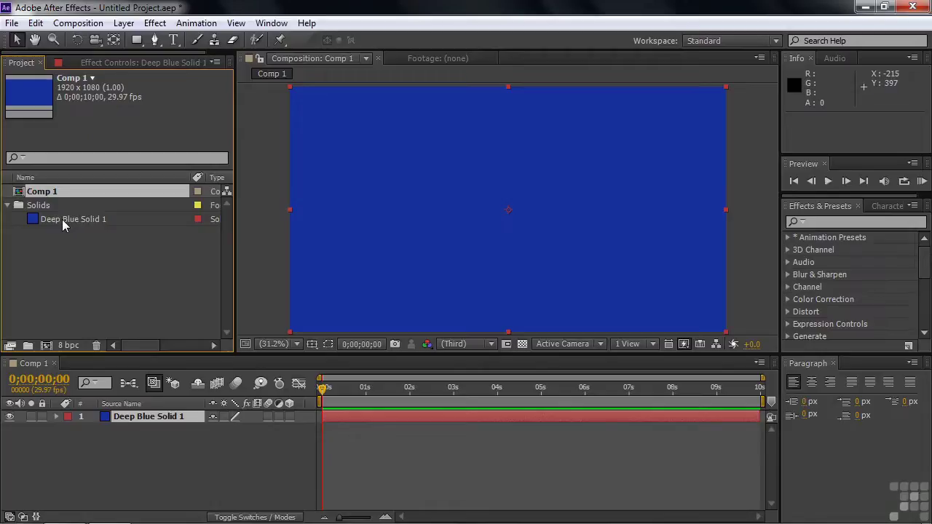
click(7, 205)
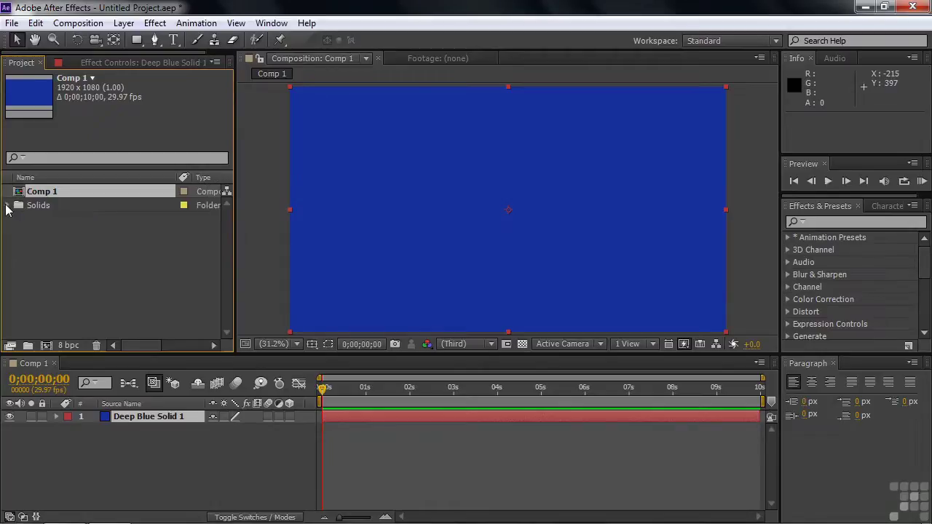
Add a text layer above the blue solid reading "Text"
click(125, 449)
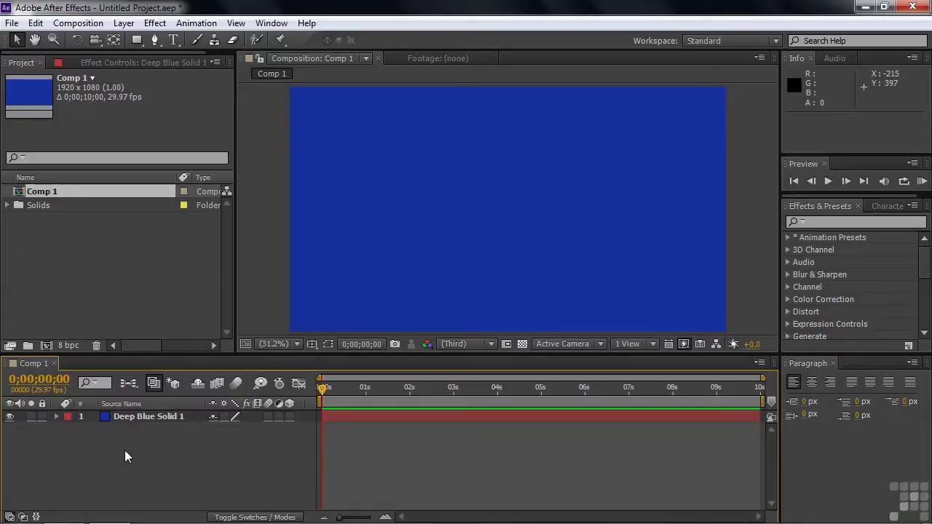
right_click(186, 447)
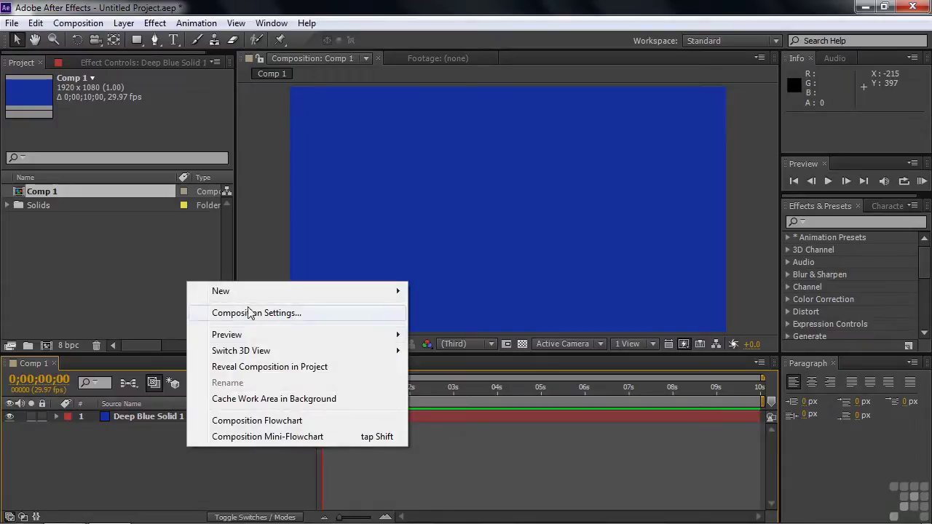
mouse_move(249, 292)
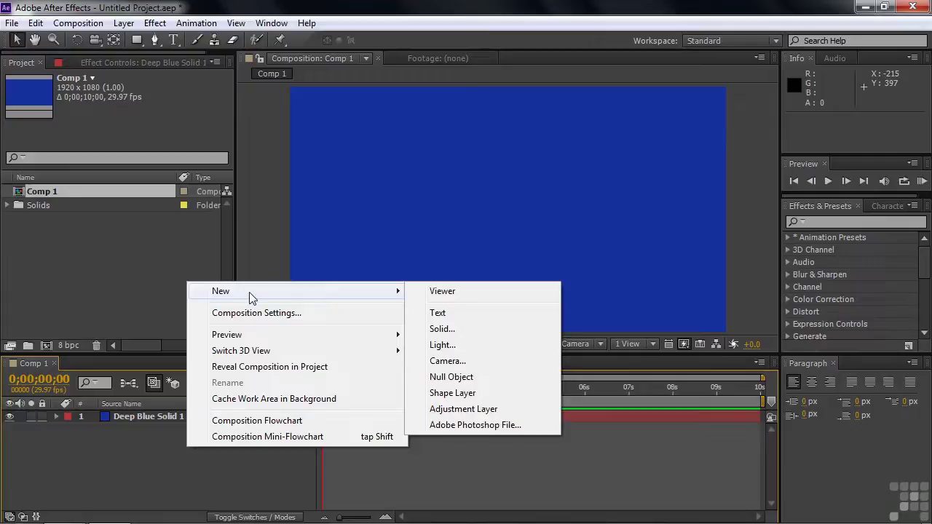
click(438, 314)
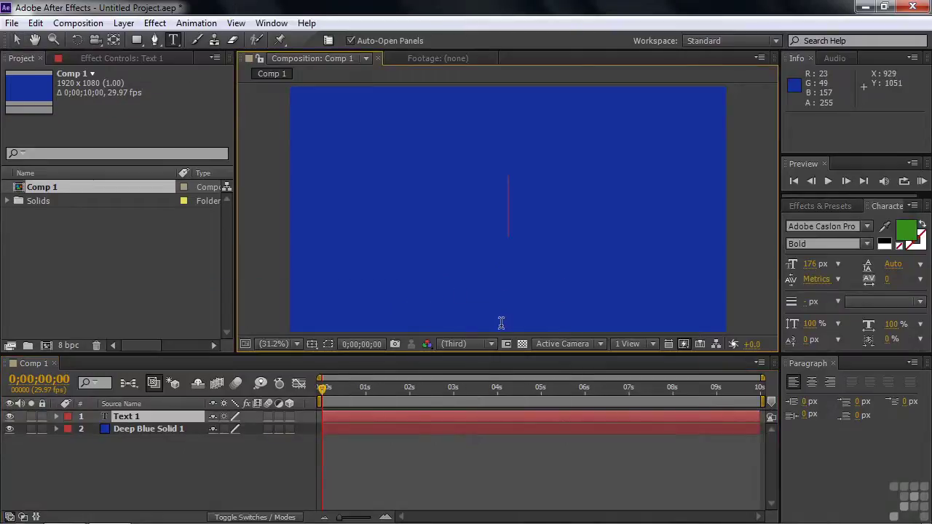
text(Text)
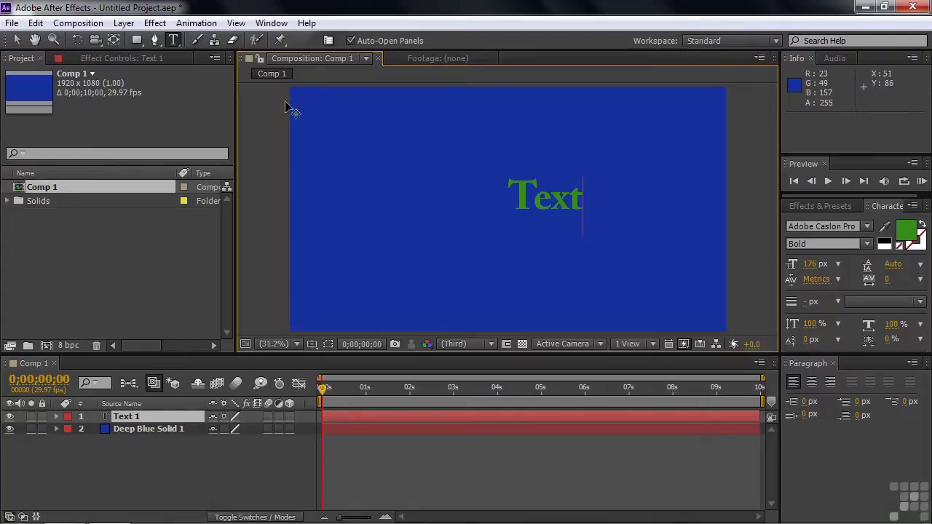
Enlarge the text layer to about 139% by 153% and reposition it near the centre of the composition
click(16, 41)
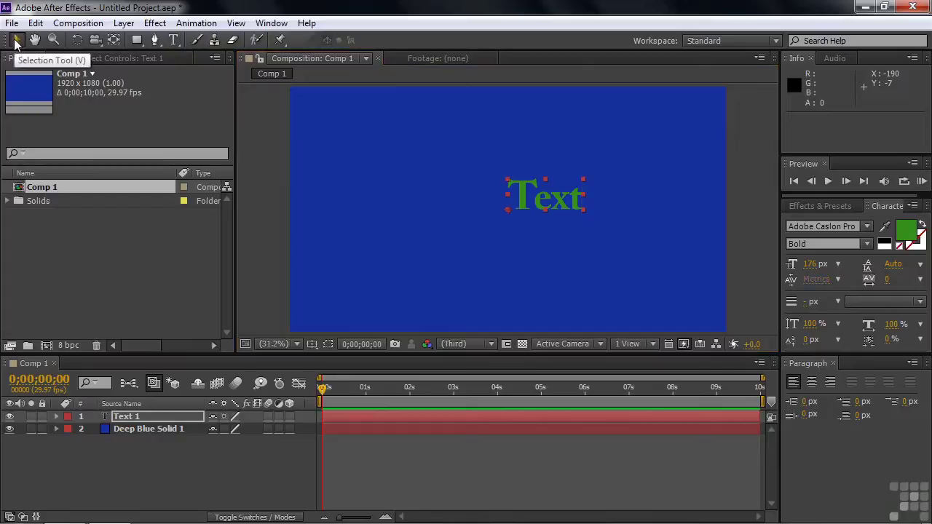
drag(545, 201, 575, 179)
click(445, 232)
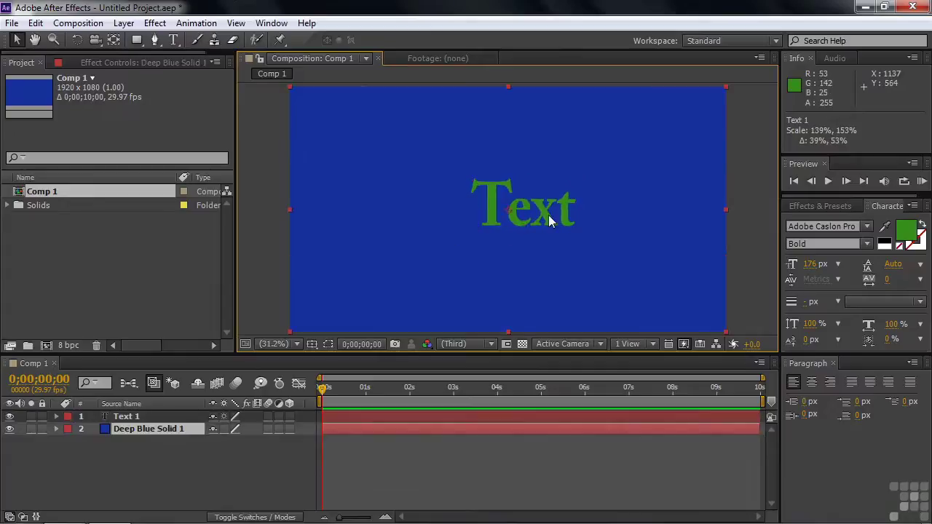
Add an empty shape layer above the text layer with no layers selected beforehand
click(167, 484)
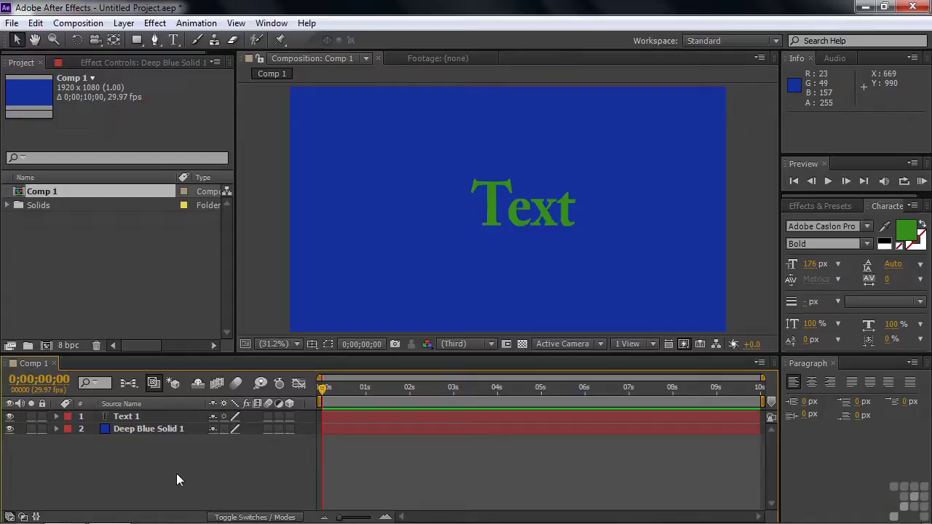
right_click(176, 473)
mouse_move(234, 316)
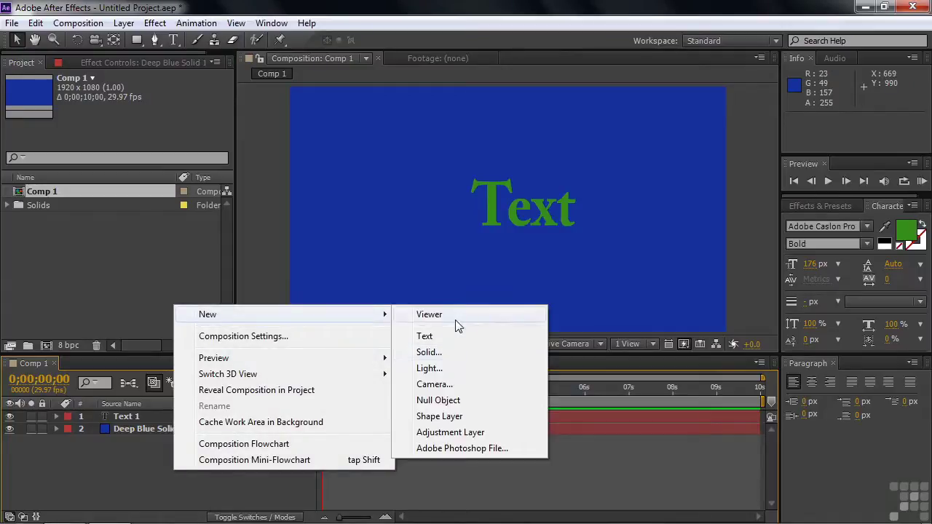
click(463, 417)
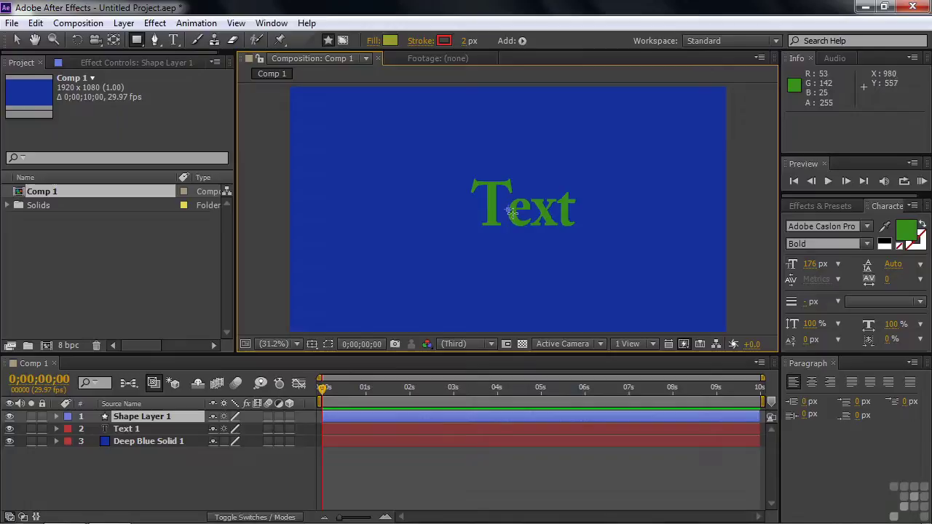
click(188, 478)
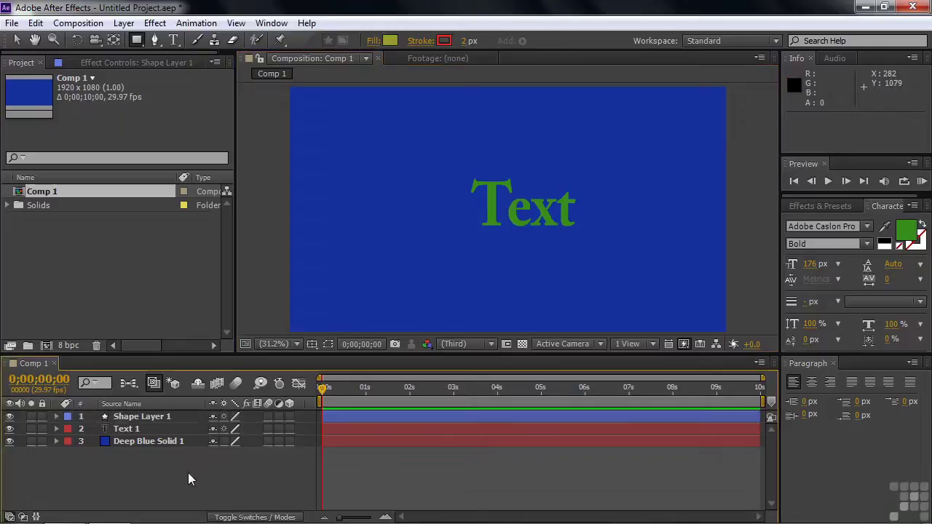
Draw a large star on the shape layer in the upper left part of the frame, partly overlapping the text
click(128, 419)
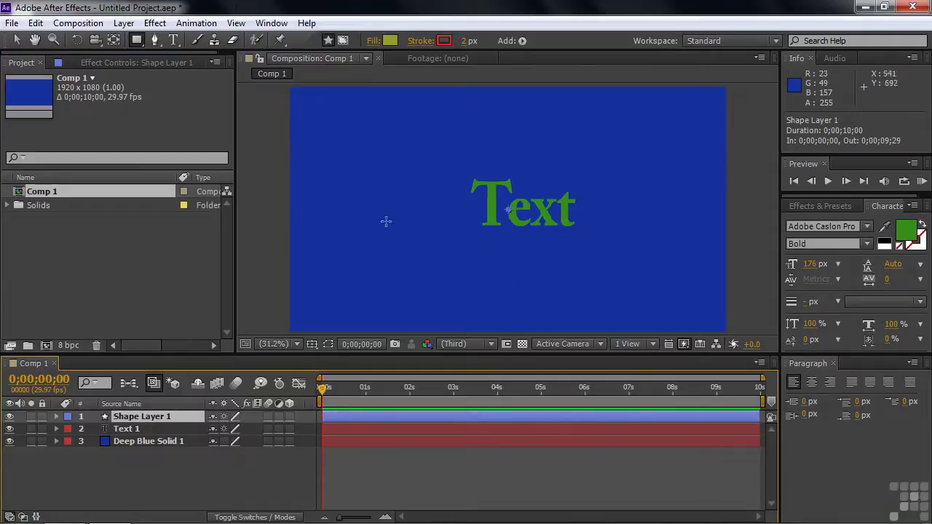
click(142, 44)
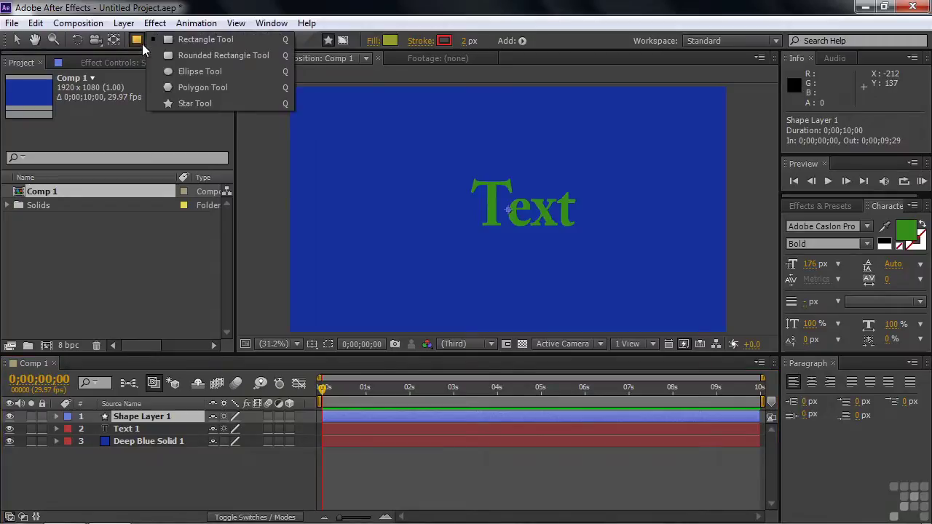
click(178, 103)
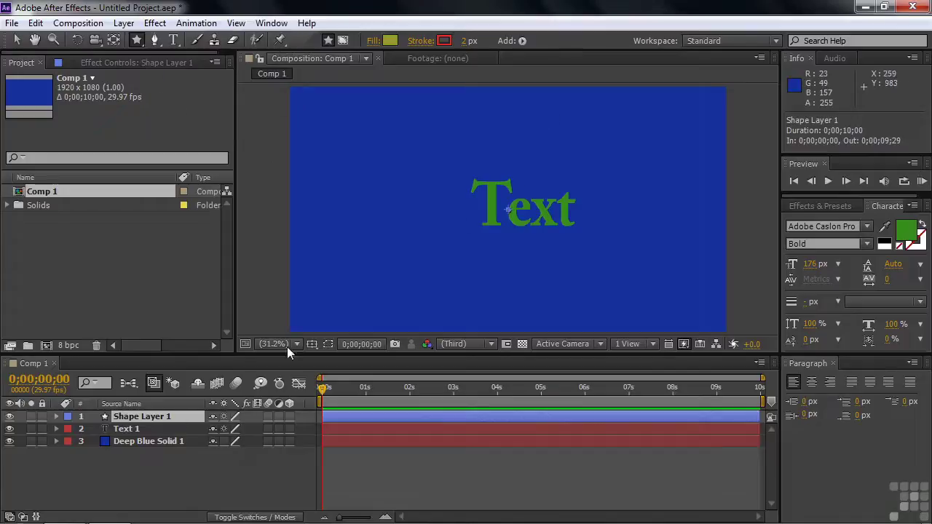
drag(433, 156, 484, 216)
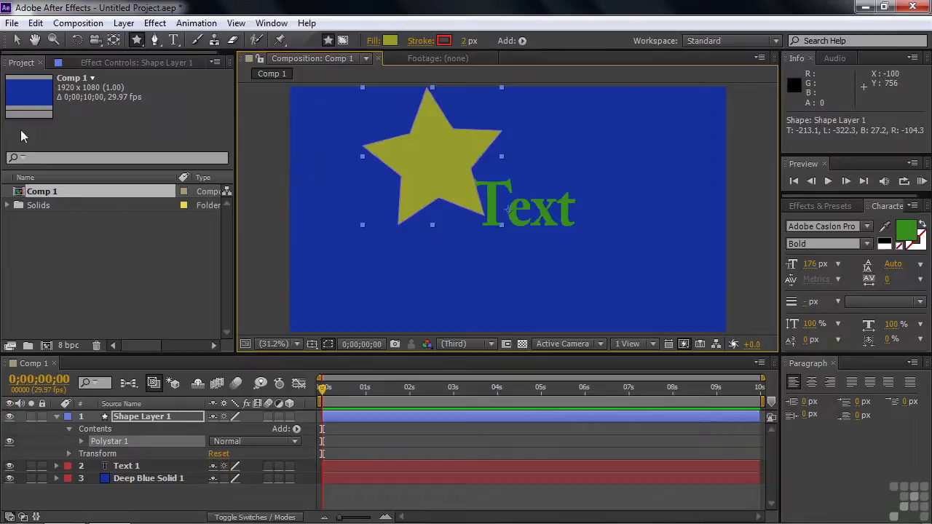
Move the star's shape layer down to position about 938, 694 and collapse its layer properties
click(16, 40)
drag(475, 175, 472, 205)
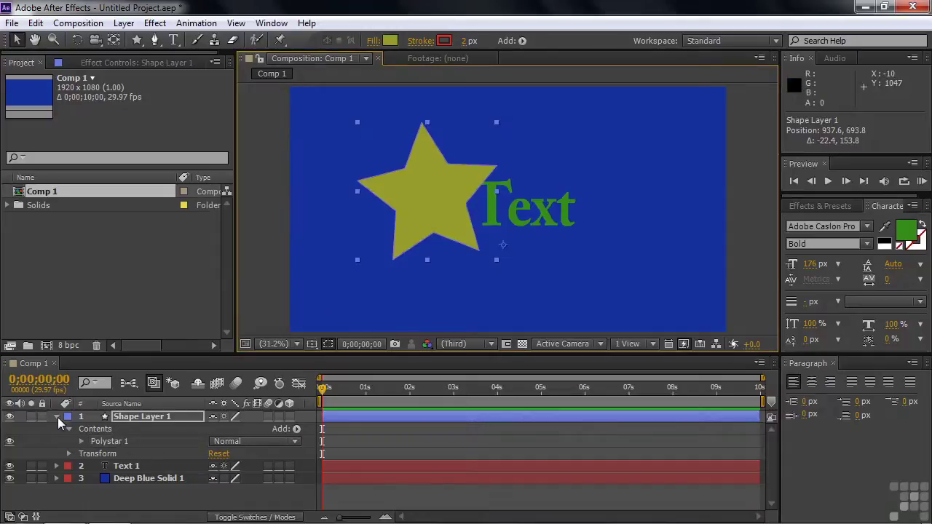
click(56, 417)
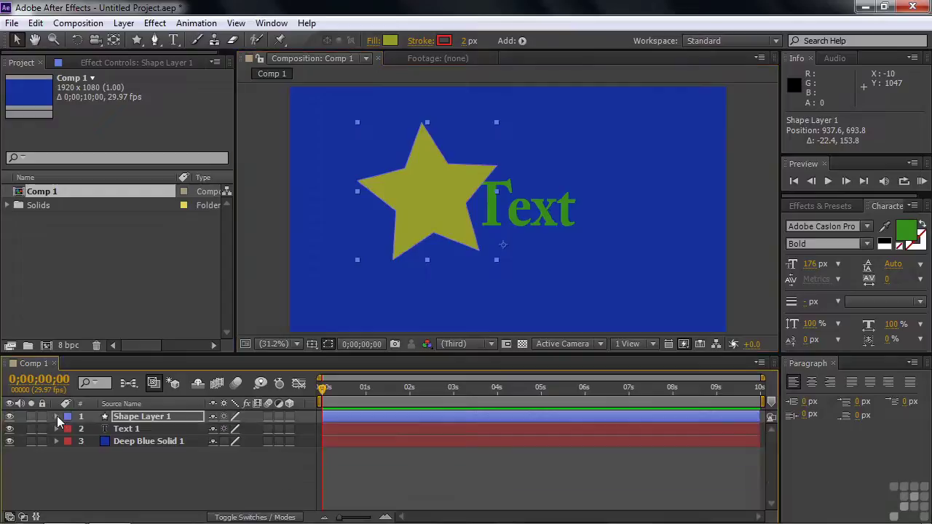
Place the star's shape layer beneath the text layer and move the text left over the star, to position about 681, 598
click(173, 421)
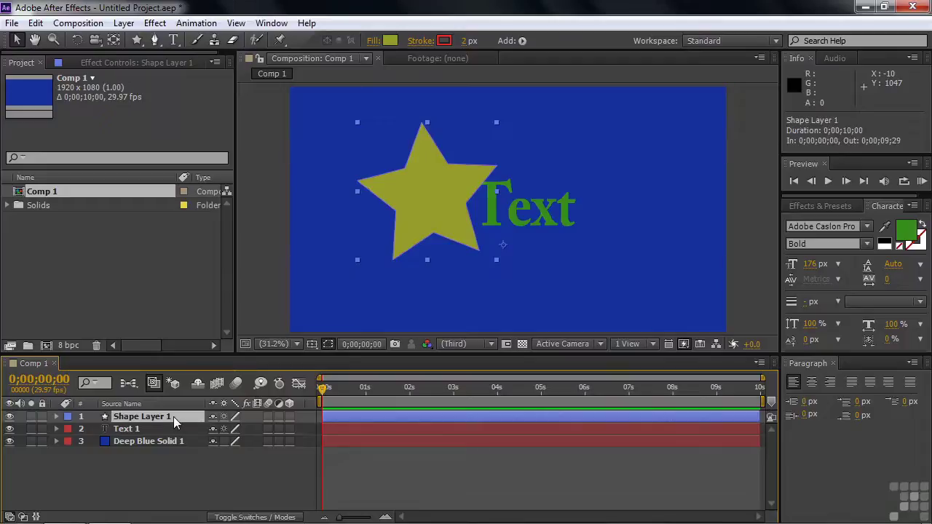
drag(173, 422, 178, 437)
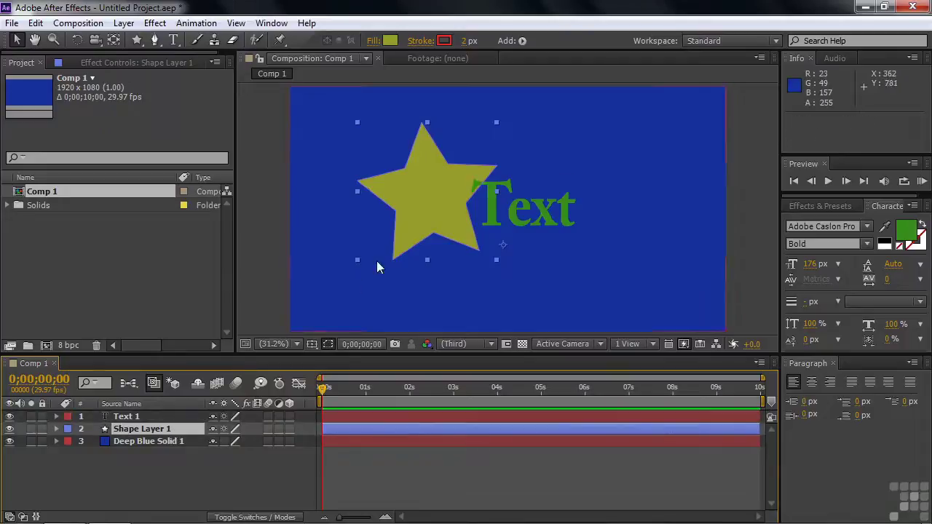
drag(528, 215, 501, 211)
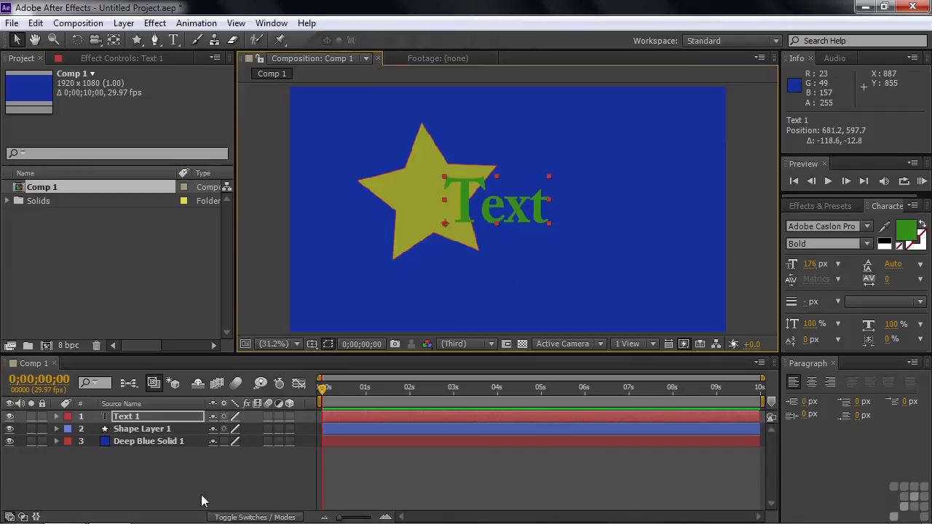
Add a new adjustment layer above all the other layers in the composition
right_click(249, 474)
mouse_move(304, 325)
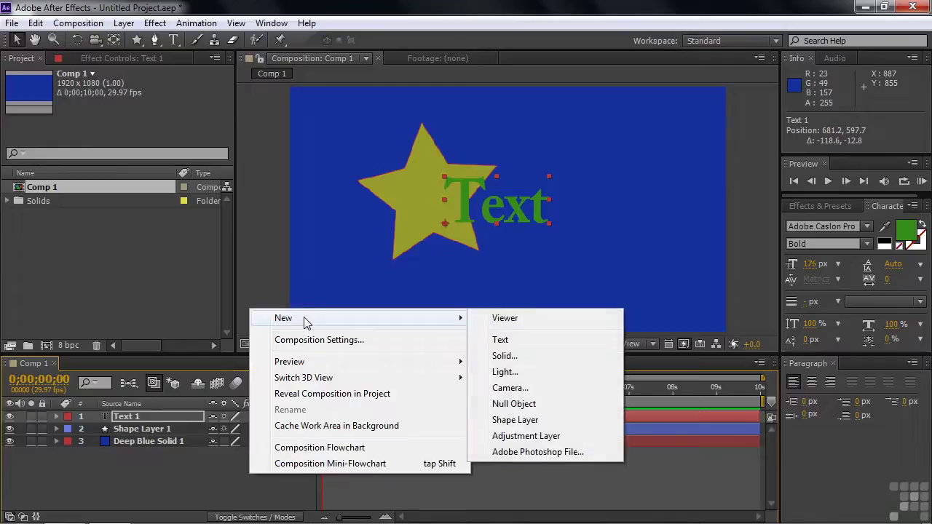
click(534, 432)
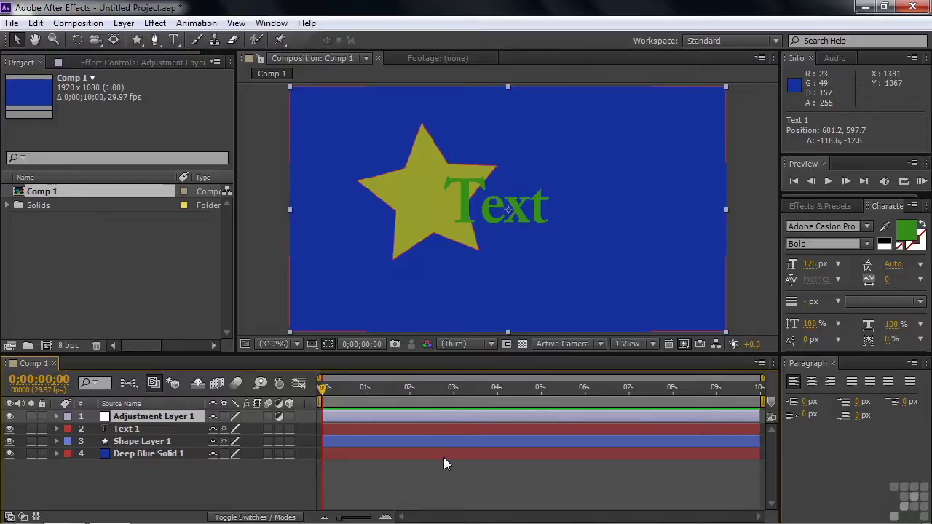
Find the Hue/Saturation effect by searching for "hue", apply it to the adjustment layer and set its Master Hue to +70°
click(823, 206)
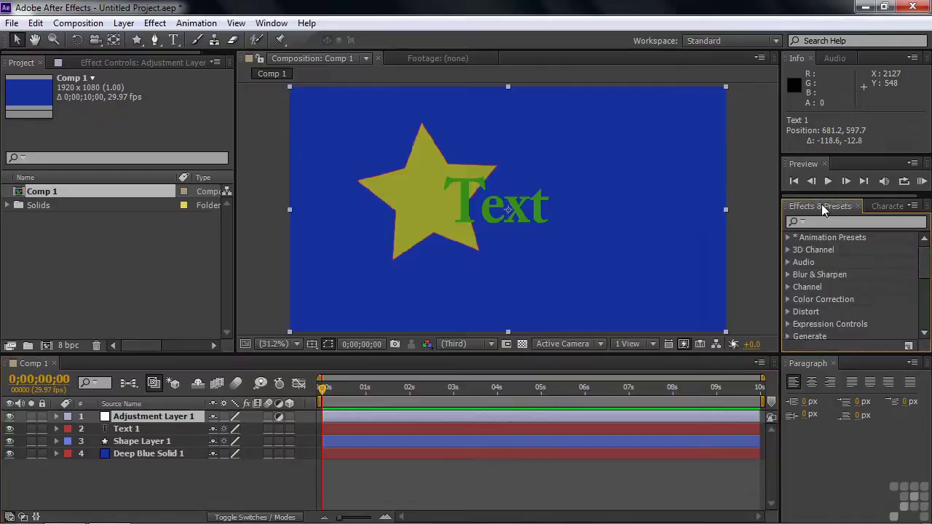
click(817, 222)
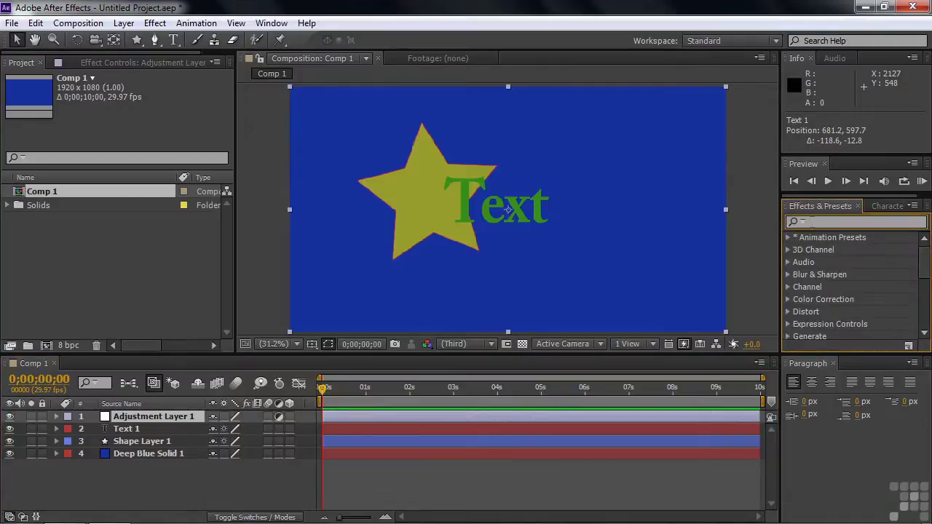
text(hue)
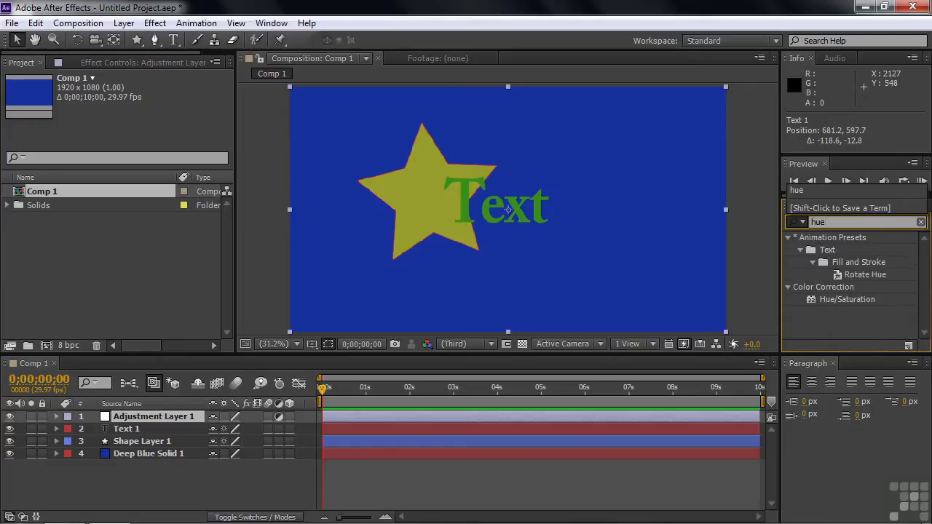
click(812, 303)
drag(813, 303, 415, 417)
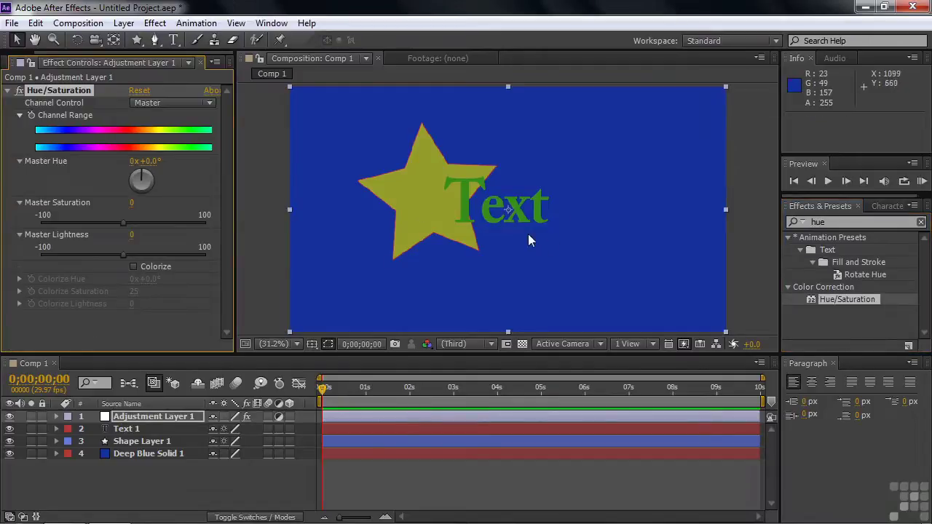
drag(142, 179, 219, 186)
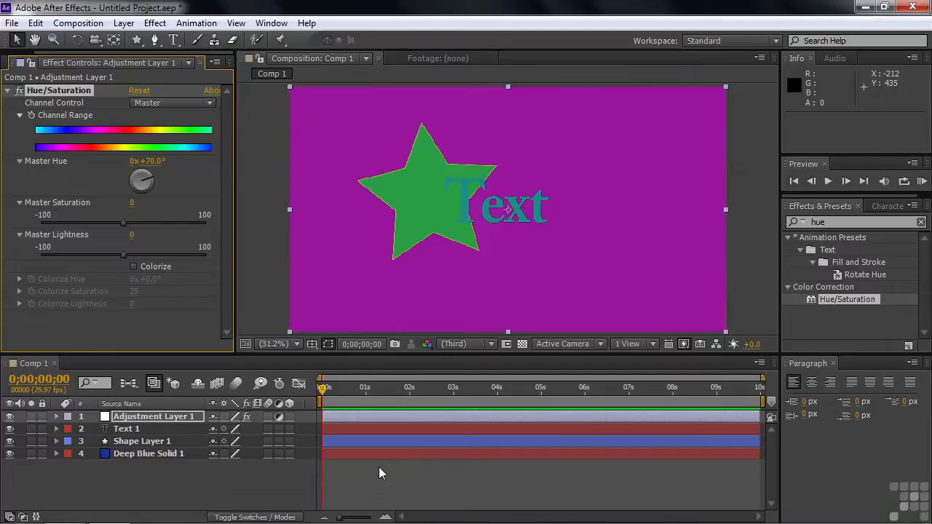
Try the adjustment layer directly beneath the text layer and beneath the star layer, and return it to the top of the layer stack
click(125, 421)
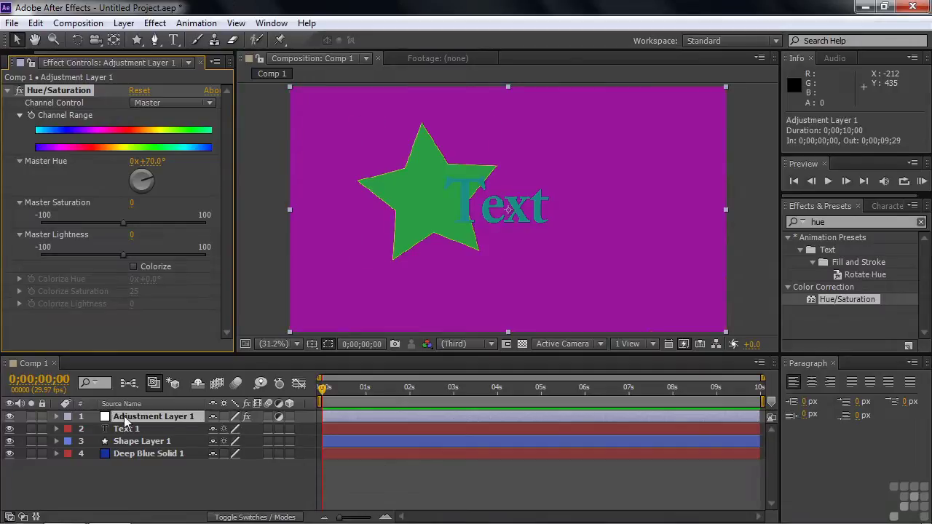
drag(127, 421, 123, 435)
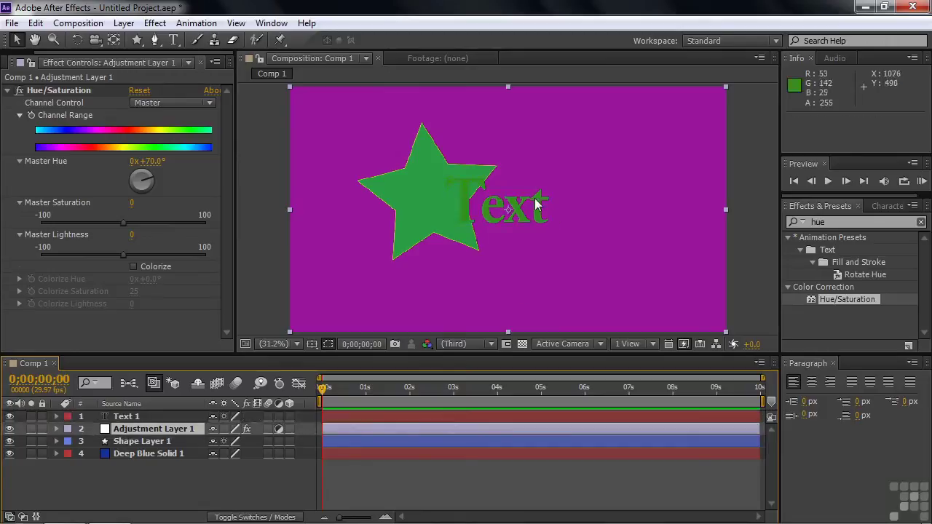
drag(128, 431, 129, 446)
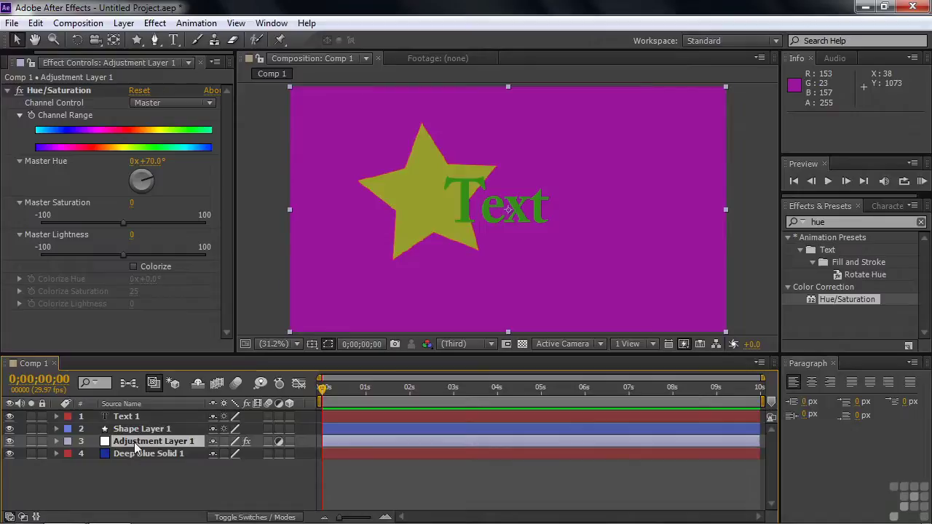
drag(134, 442, 156, 412)
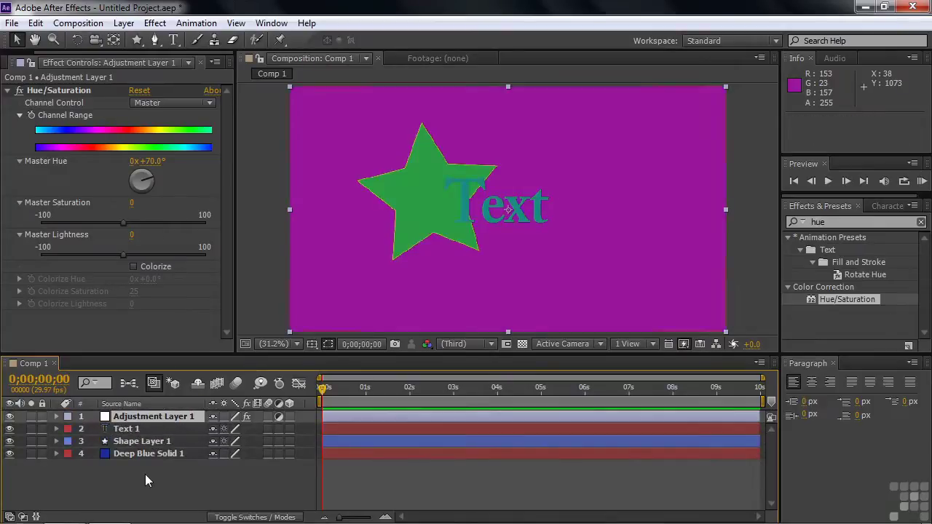